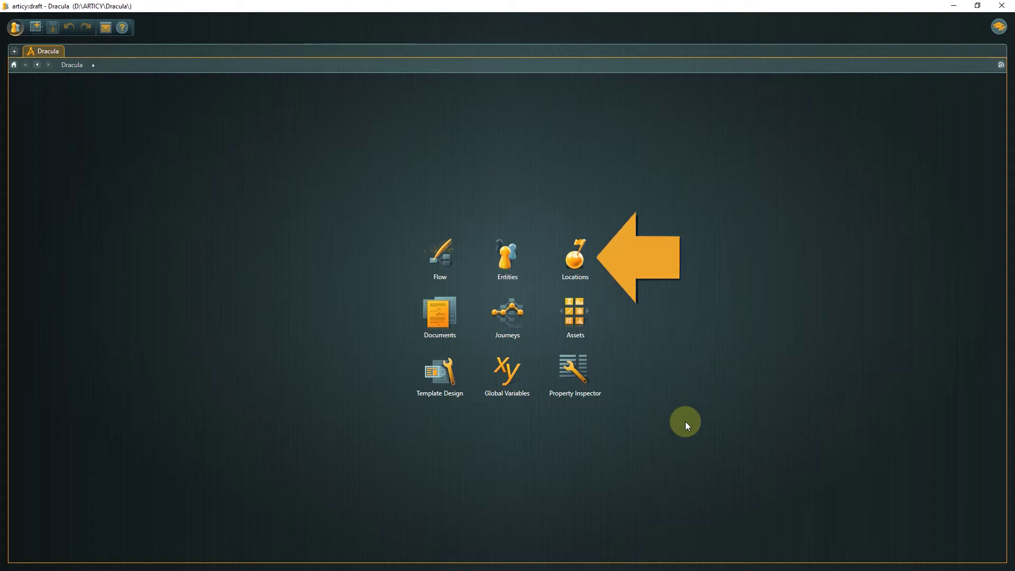
Open the Map location under Locations > Tutorial
{"action": "left_click", "coordinate": [572, 256]}
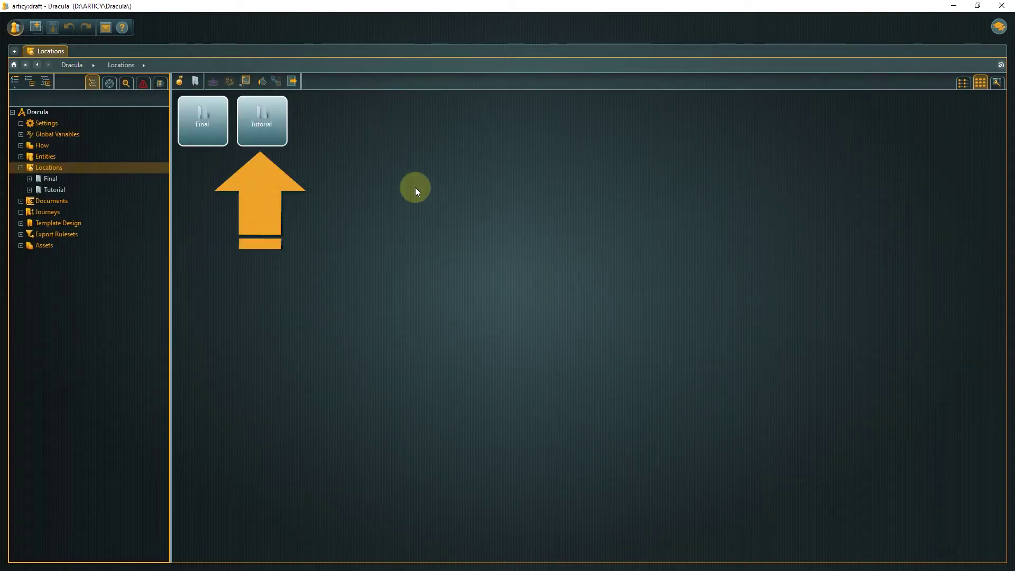
{"action": "double_click", "coordinate": [269, 133]}
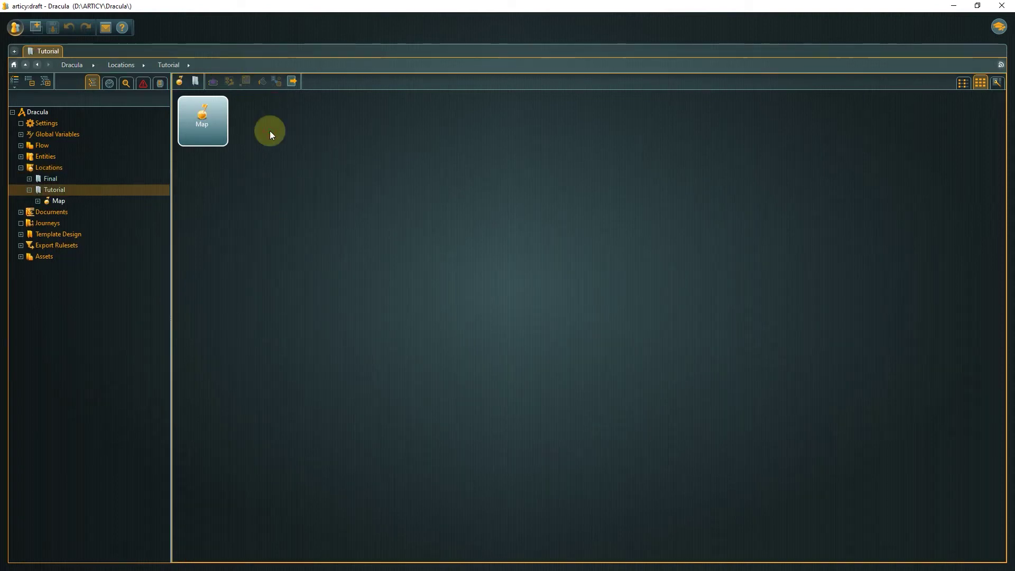
{"action": "double_click", "coordinate": [219, 124]}
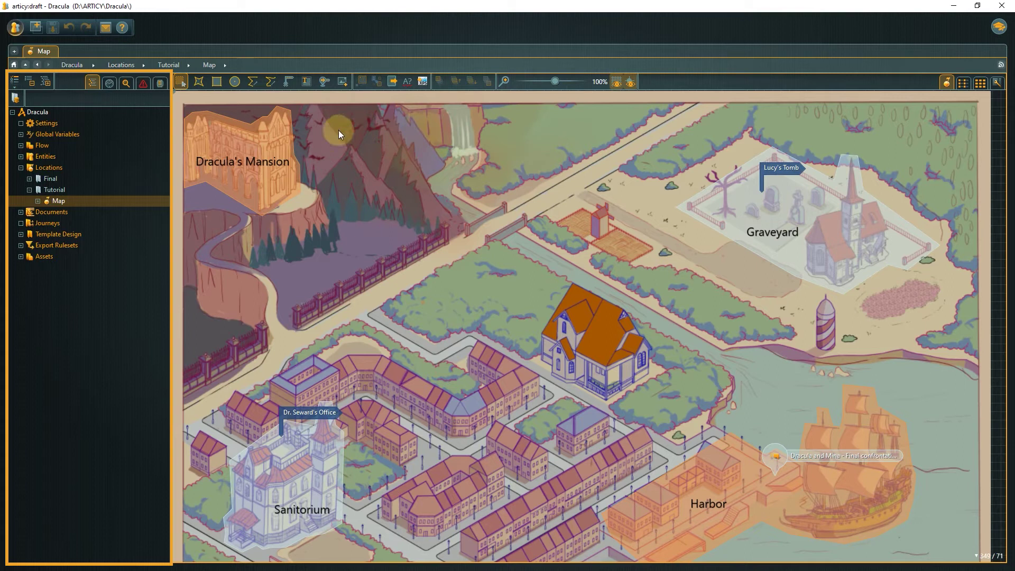
Expand the Map node to list its contents, and toggle the Dracula and Mina pin off and back on
{"action": "left_click", "coordinate": [38, 201]}
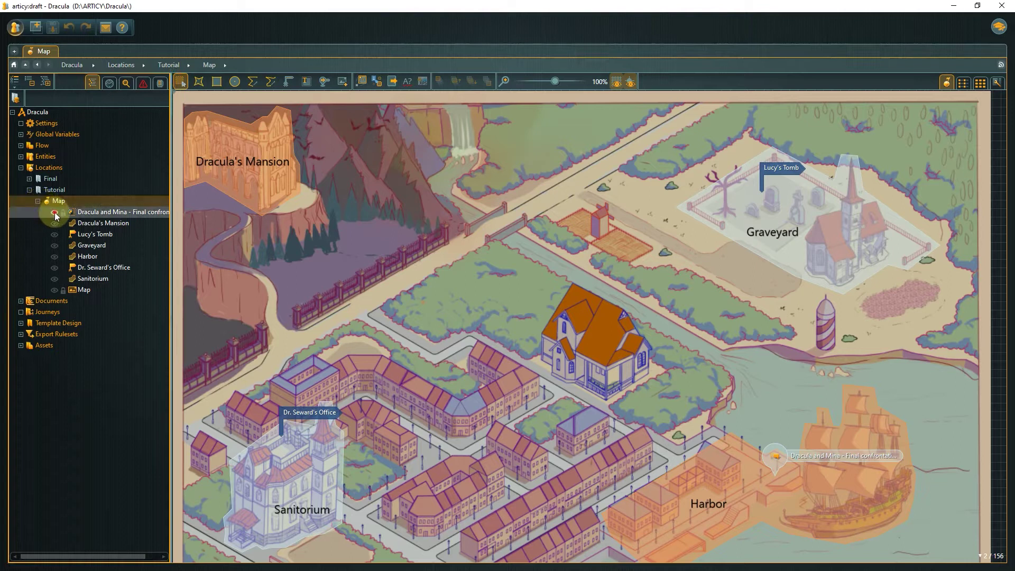
{"action": "left_click", "coordinate": [55, 212]}
{"action": "left_click", "coordinate": [55, 212]}
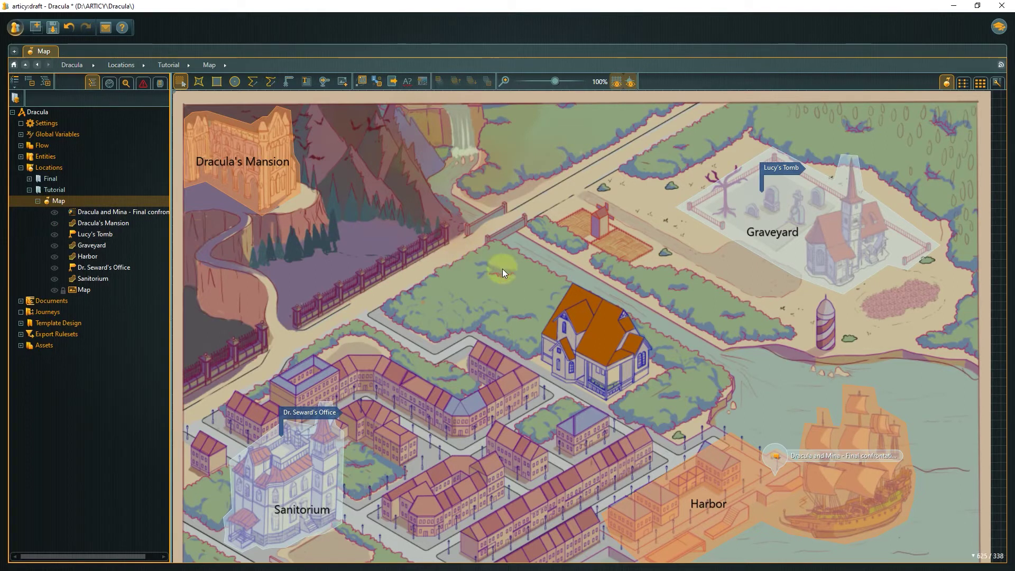
Zoom and pan around the map to survey its zones and markers
{"action": "scroll", "coordinate": [502, 270], "scroll_direction": "up", "scroll_amount": 5}
{"action": "scroll", "coordinate": [502, 270], "scroll_direction": "down", "scroll_amount": 3}
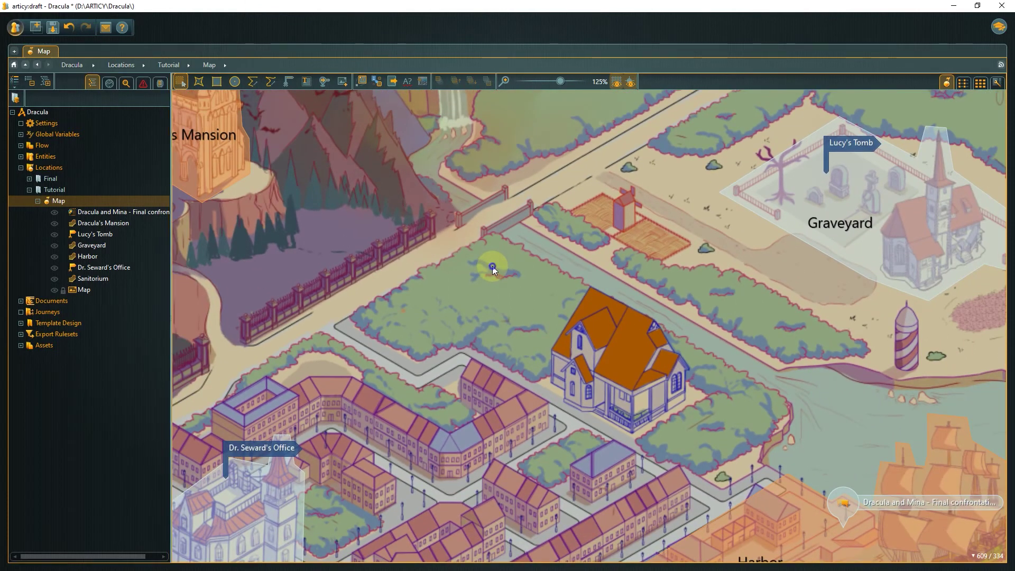
{"action": "left_click_drag", "start_coordinate": [492, 265], "coordinate": [580, 304]}
{"action": "scroll", "coordinate": [580, 304], "scroll_direction": "down", "scroll_amount": 2}
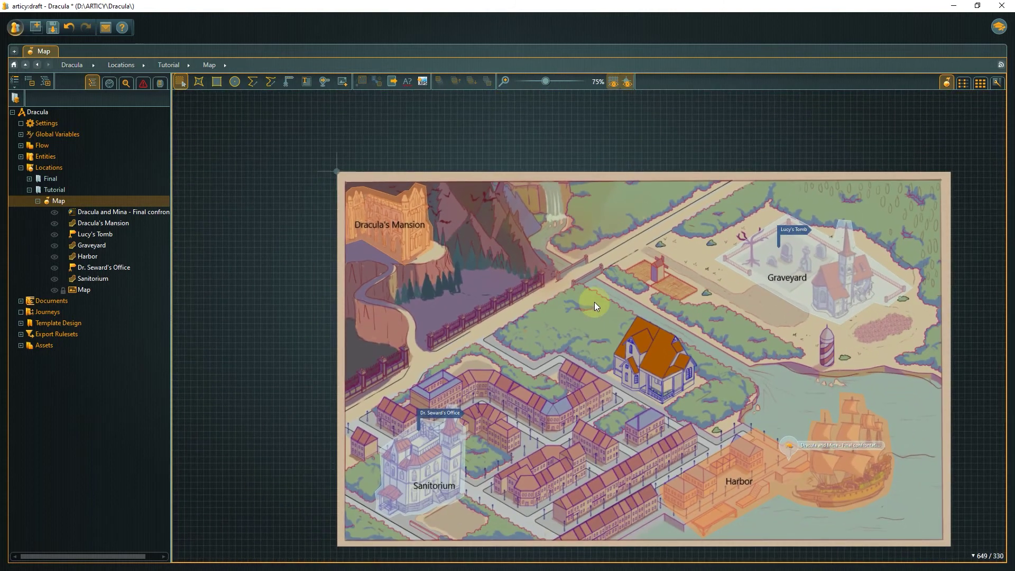
{"action": "scroll", "coordinate": [594, 302], "scroll_direction": "up", "scroll_amount": 1}
{"action": "left_click_drag", "start_coordinate": [593, 303], "coordinate": [530, 268]}
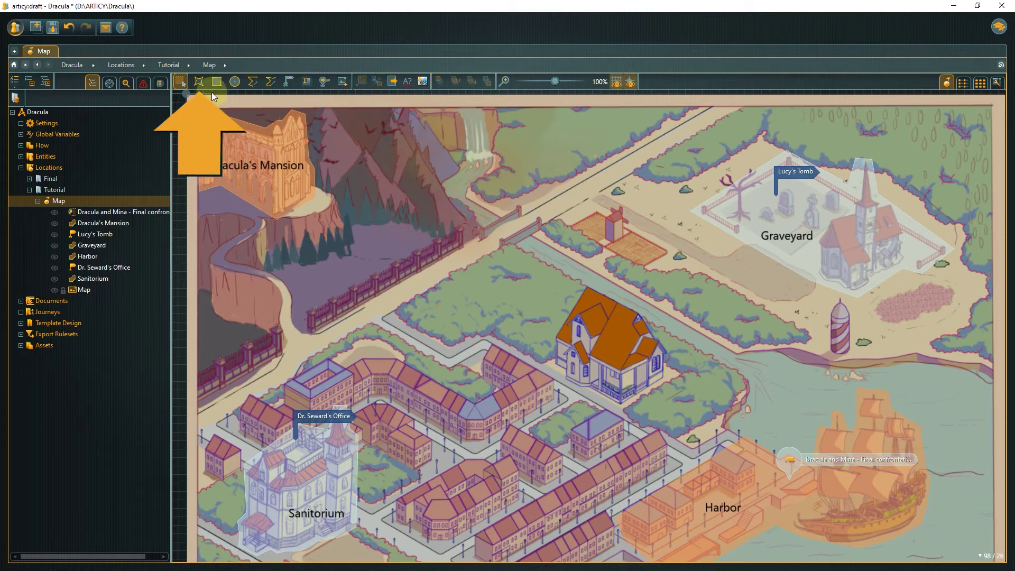
Trace a six-point custom-shape zone around the orange-roofed central house
{"action": "left_click", "coordinate": [200, 81]}
{"action": "left_click", "coordinate": [583, 280]}
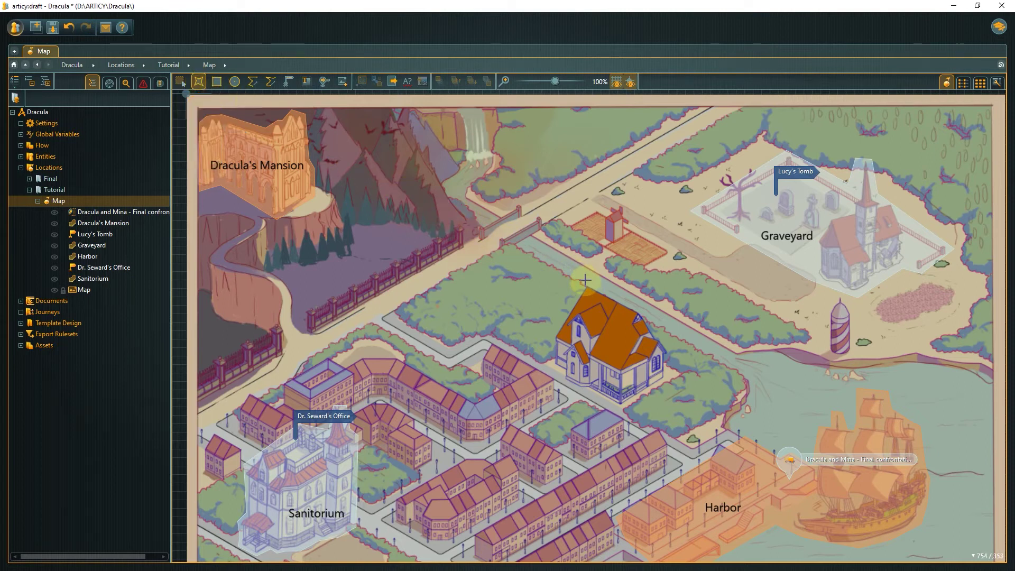
{"action": "left_click", "coordinate": [643, 311]}
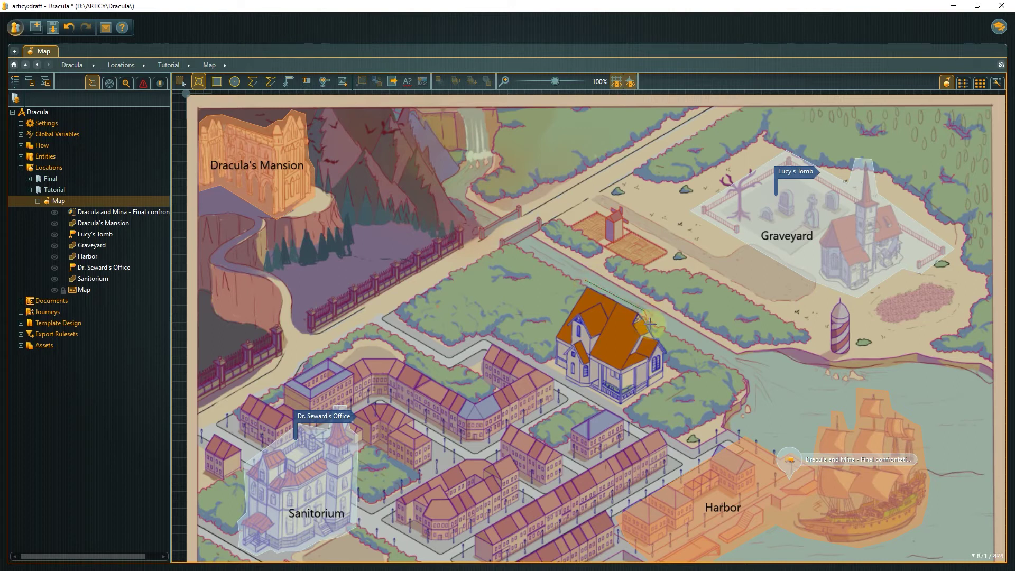
{"action": "left_click", "coordinate": [669, 347]}
{"action": "left_click", "coordinate": [671, 380]}
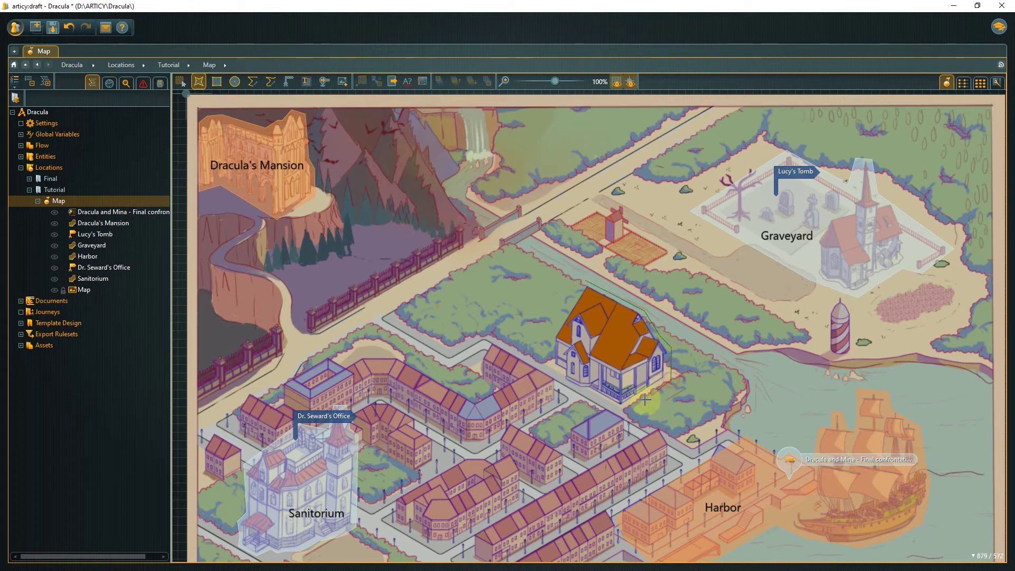
{"action": "left_click", "coordinate": [620, 410]}
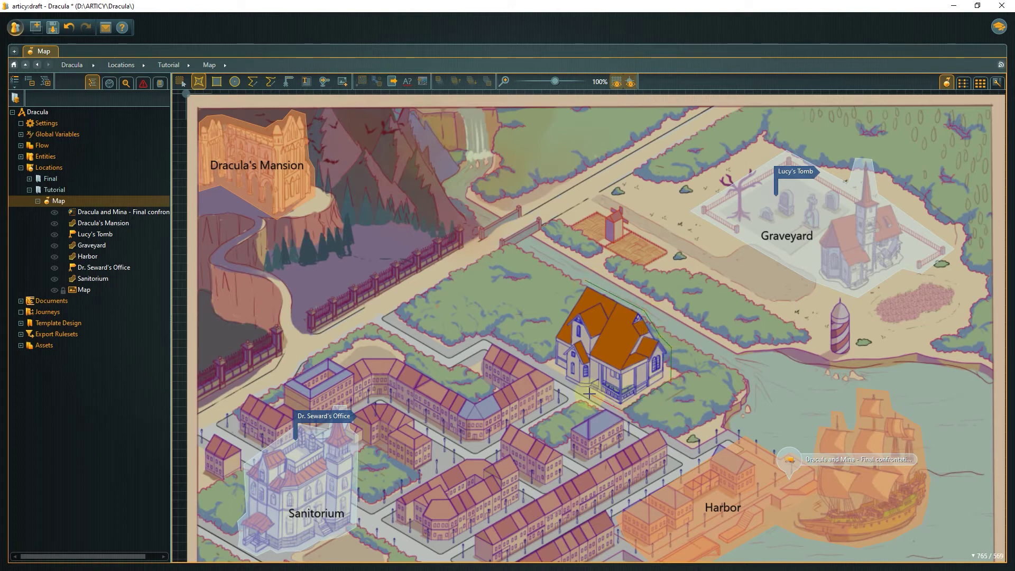
{"action": "left_click", "coordinate": [548, 364]}
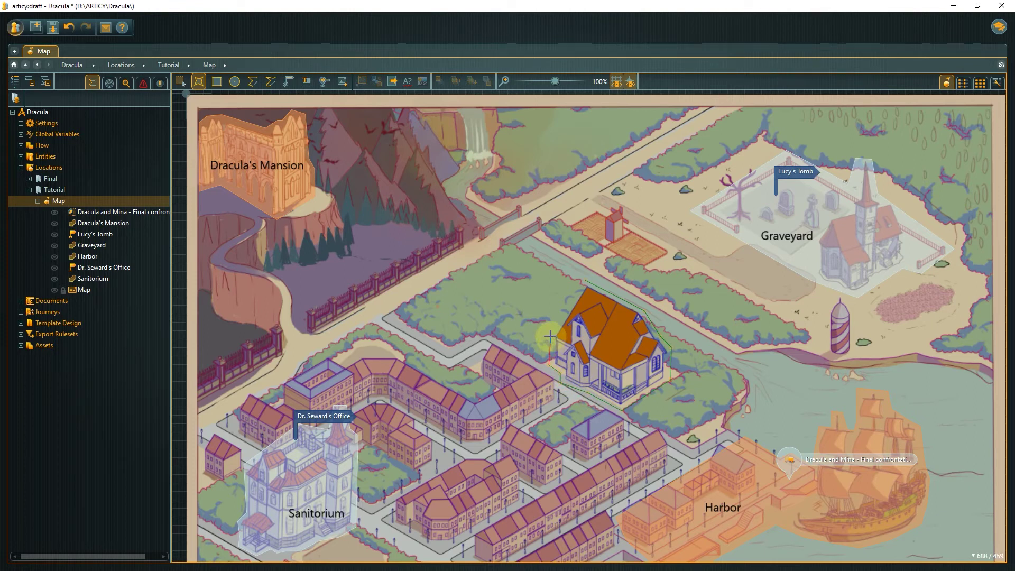
{"action": "left_click", "coordinate": [586, 285]}
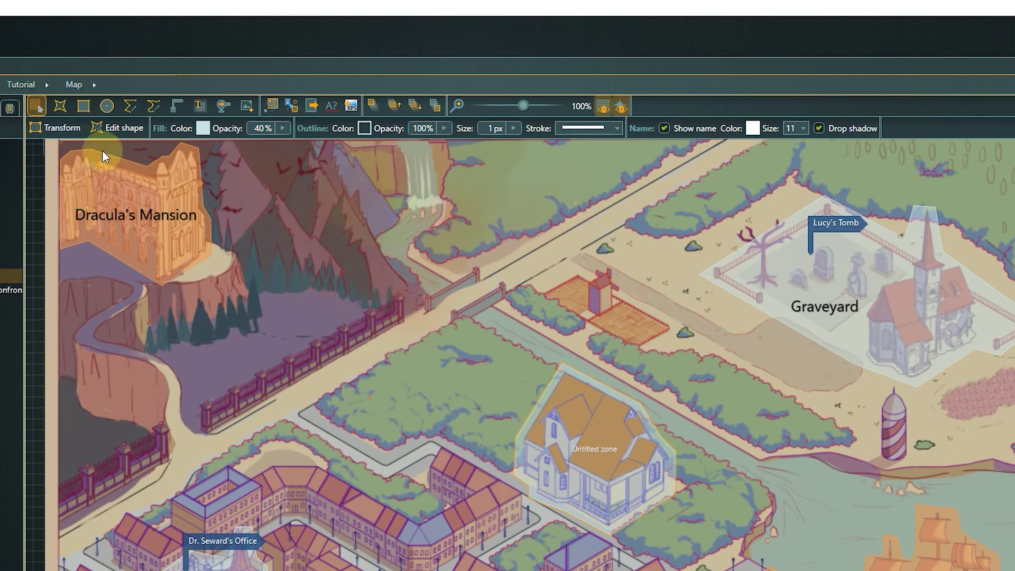
Trim the zone's height slightly with Transform, then select its right outline point in Edit shape
{"action": "left_click", "coordinate": [69, 130]}
{"action": "left_click_drag", "start_coordinate": [674, 536], "coordinate": [674, 535]}
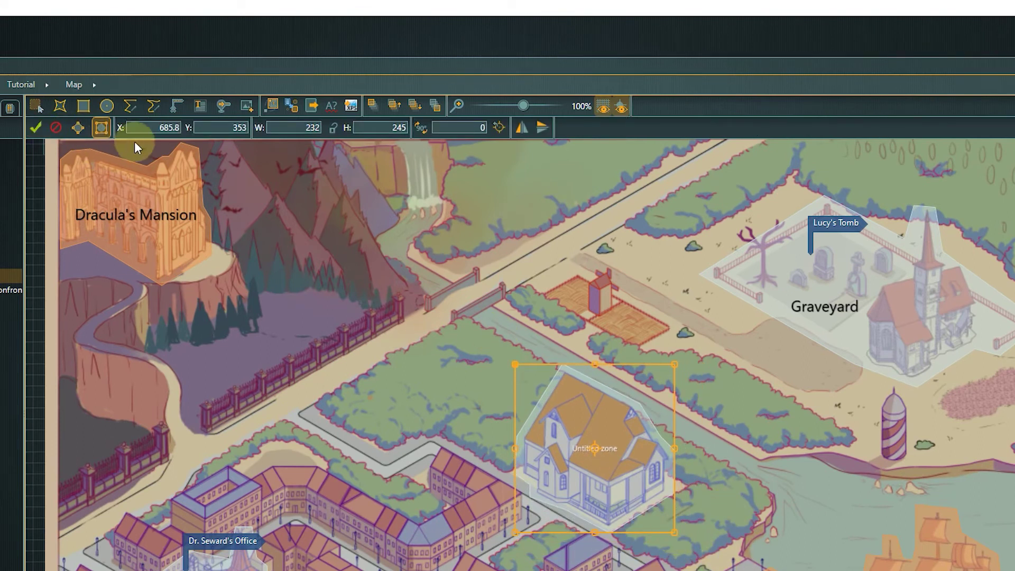
{"action": "left_click", "coordinate": [37, 128]}
{"action": "left_click", "coordinate": [106, 127]}
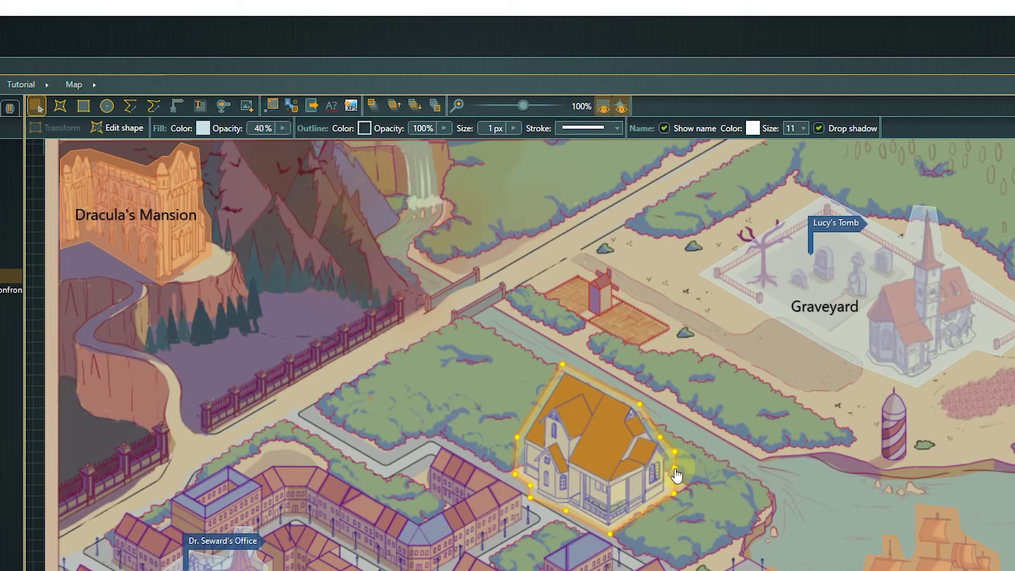
{"action": "left_click", "coordinate": [675, 468]}
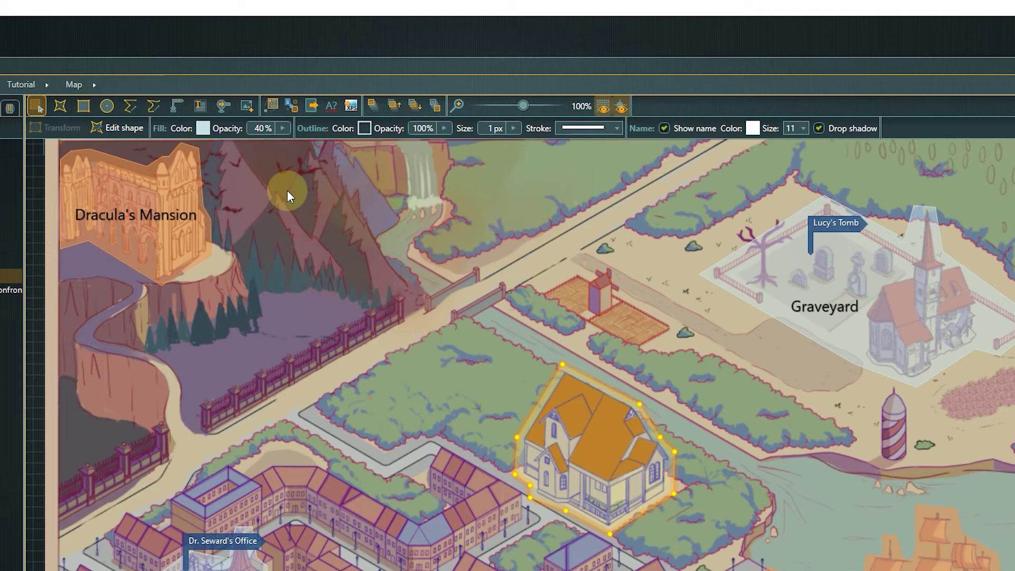
Give the Untitled zone an orange #F79646 fill at 50% opacity, then reselect it
{"action": "left_click", "coordinate": [203, 128]}
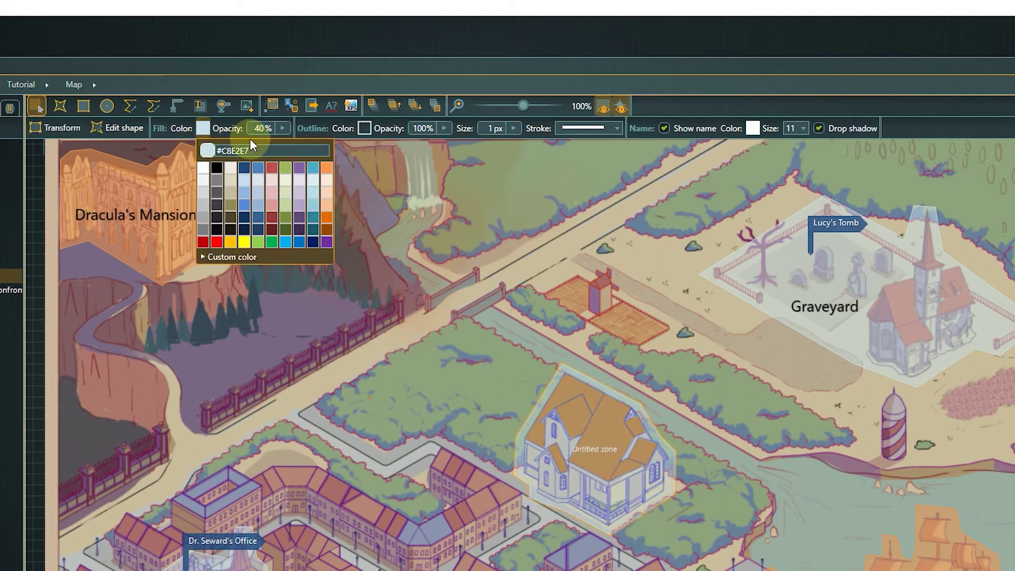
{"action": "left_click", "coordinate": [326, 168]}
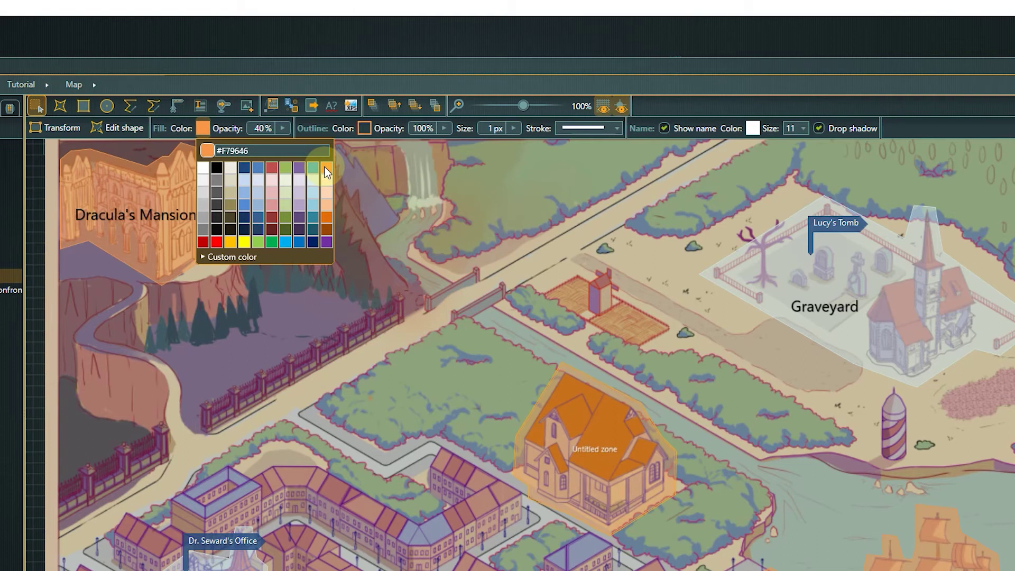
{"action": "left_click", "coordinate": [282, 129]}
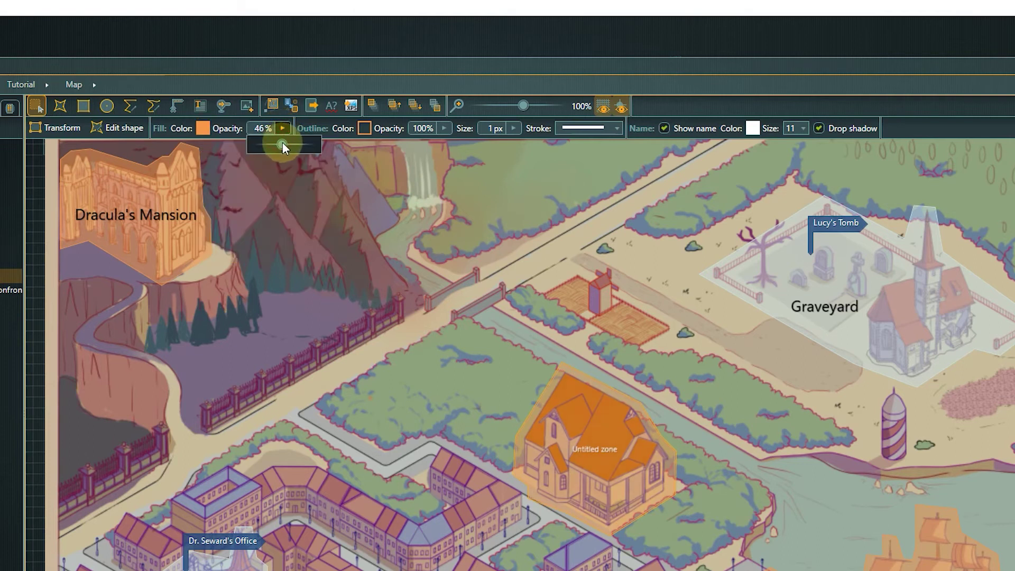
{"action": "left_click_drag", "start_coordinate": [282, 141], "coordinate": [284, 141]}
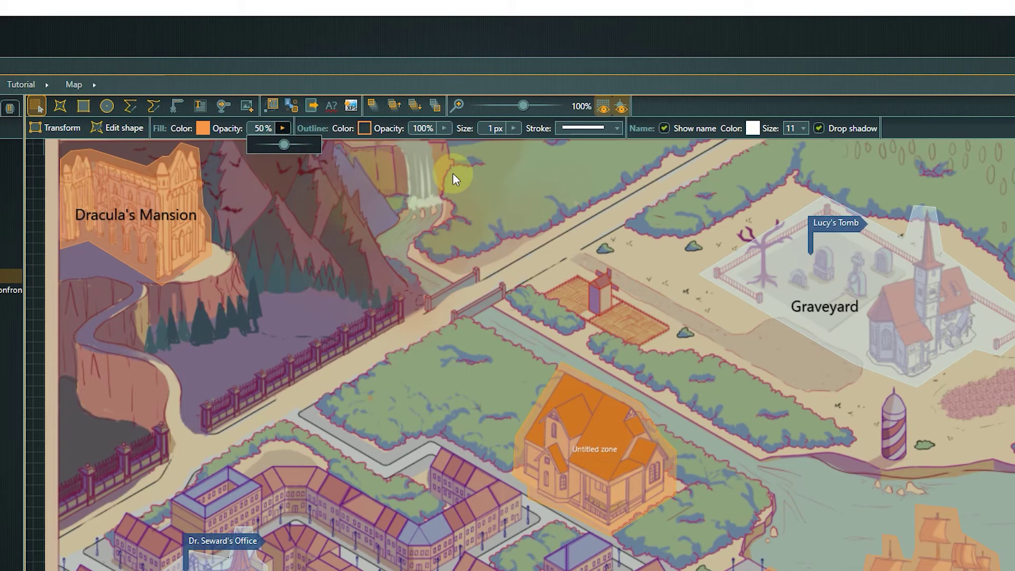
{"action": "left_click", "coordinate": [456, 219]}
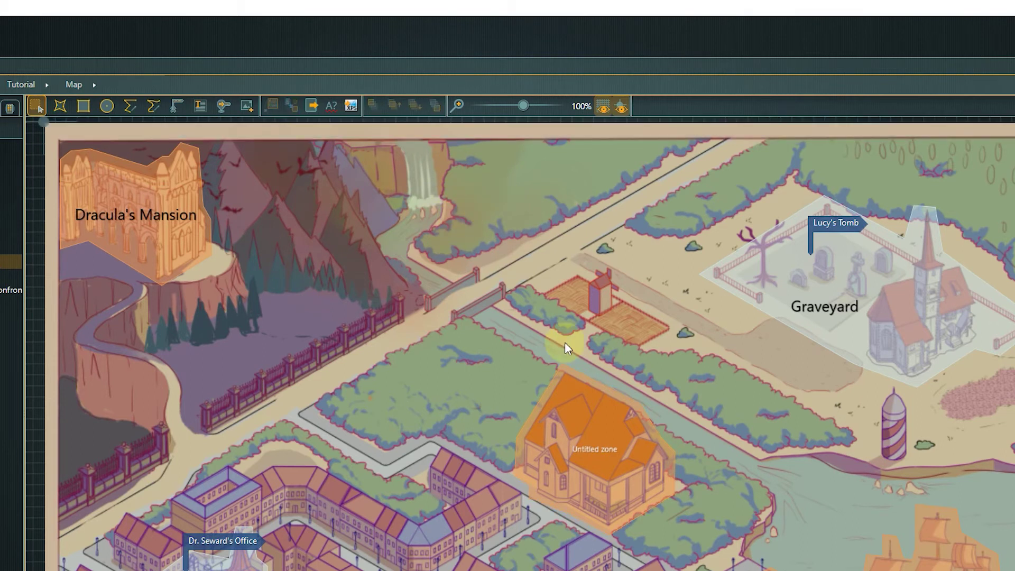
{"action": "left_click", "coordinate": [563, 378]}
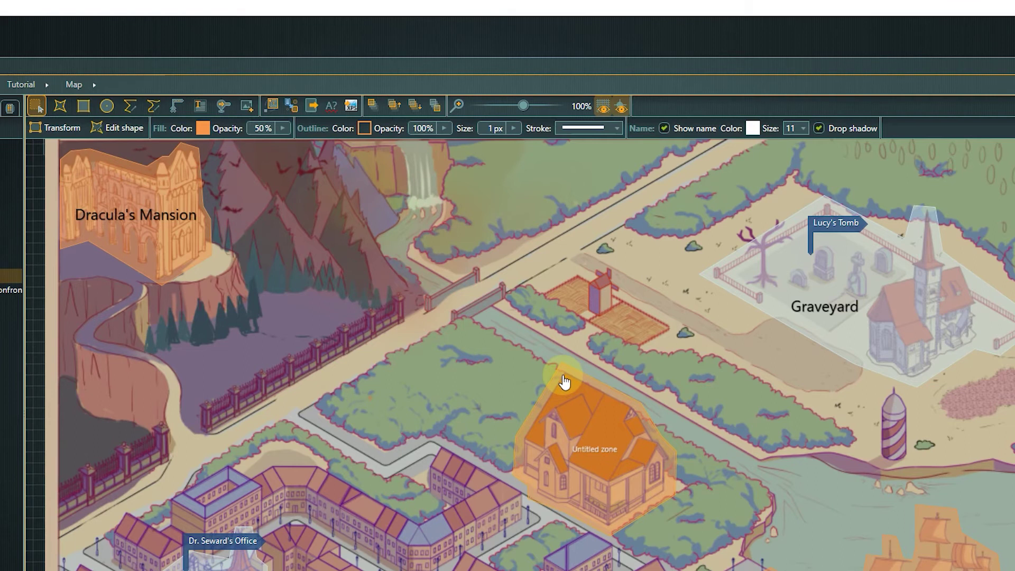
Set the zone name label colour to black and font size to 22
{"action": "left_click", "coordinate": [750, 128]}
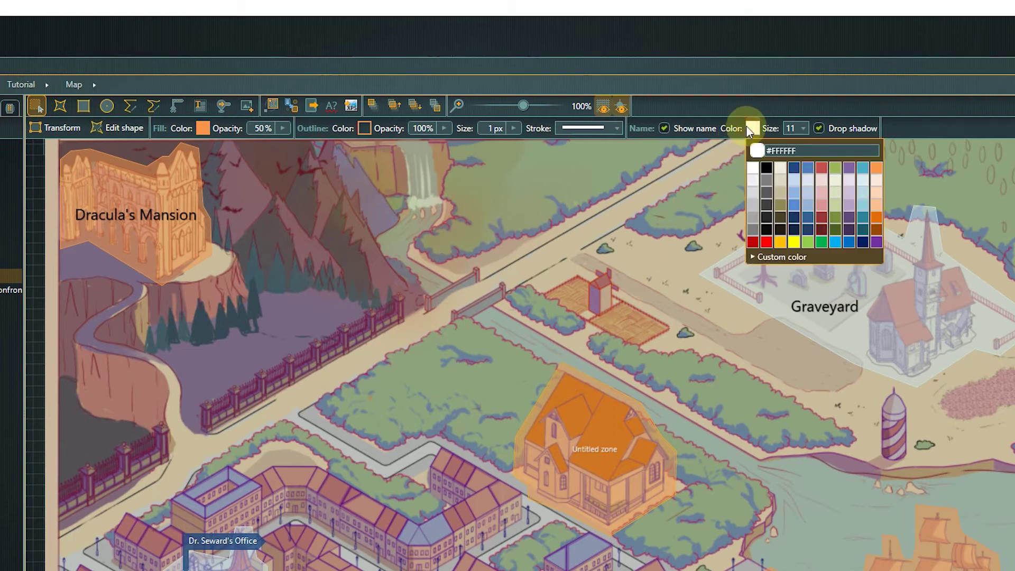
{"action": "left_click", "coordinate": [766, 168]}
{"action": "left_click", "coordinate": [801, 128]}
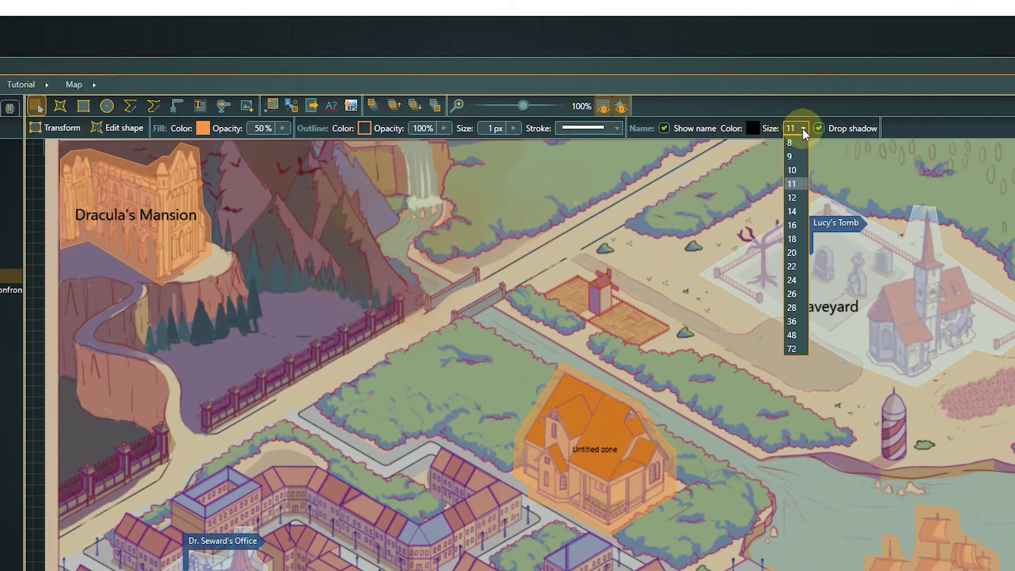
{"action": "left_click", "coordinate": [789, 267]}
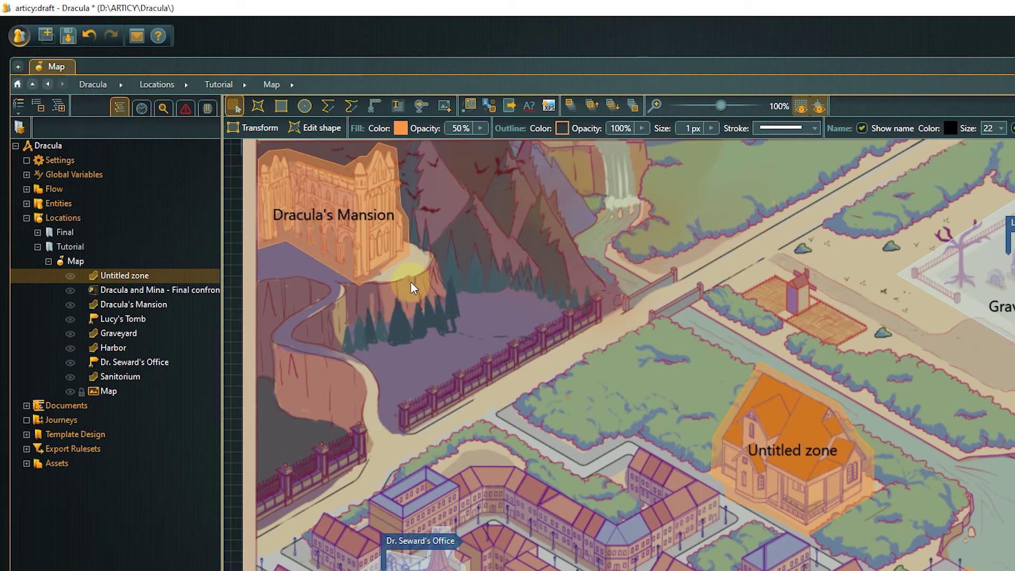
Rename 'Untitled zone' to 'Mina's House' in the Locations tree
{"action": "right_click", "coordinate": [127, 278]}
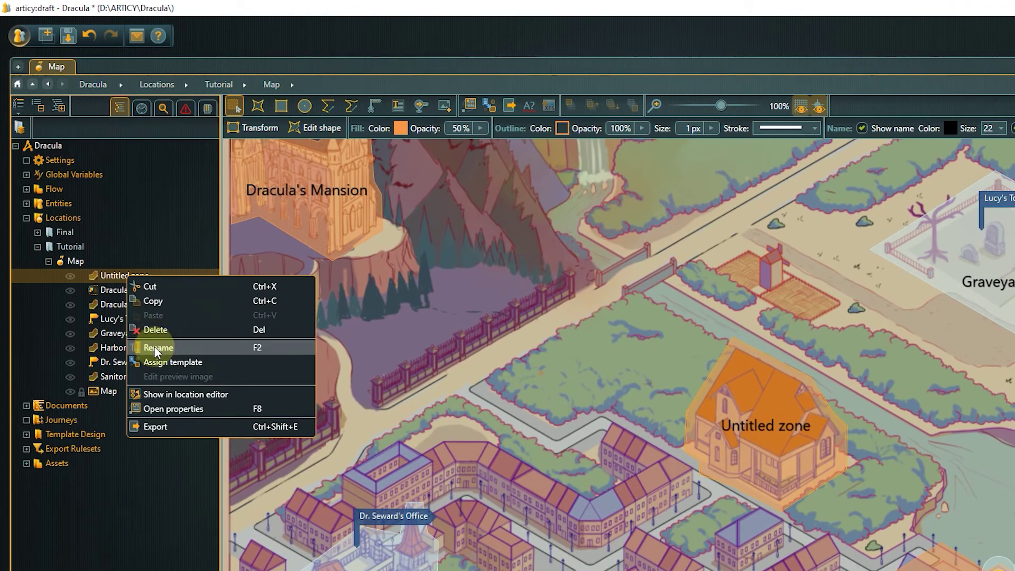
{"action": "left_click", "coordinate": [156, 347]}
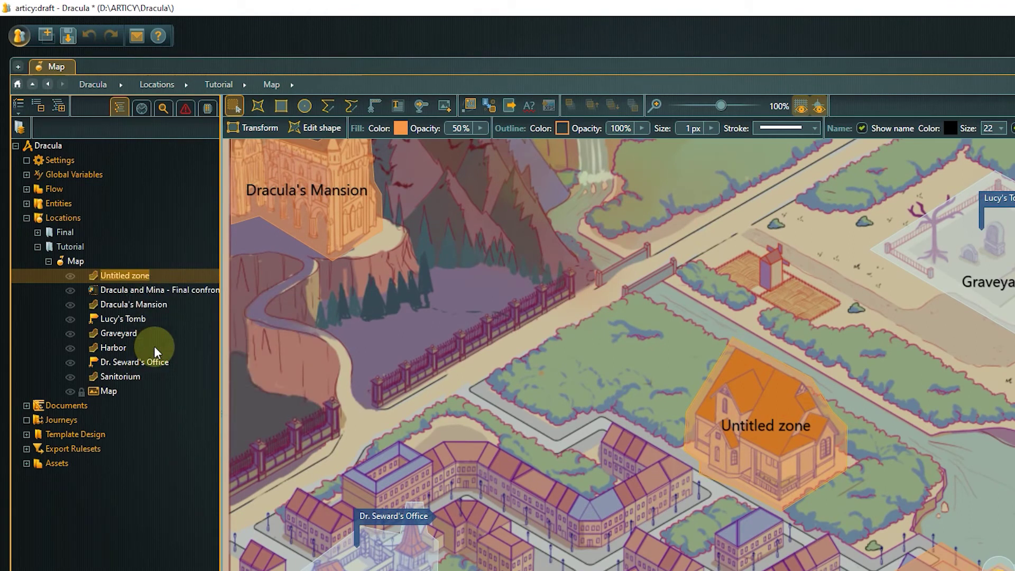
{"action": "type", "text": "Mina's "}
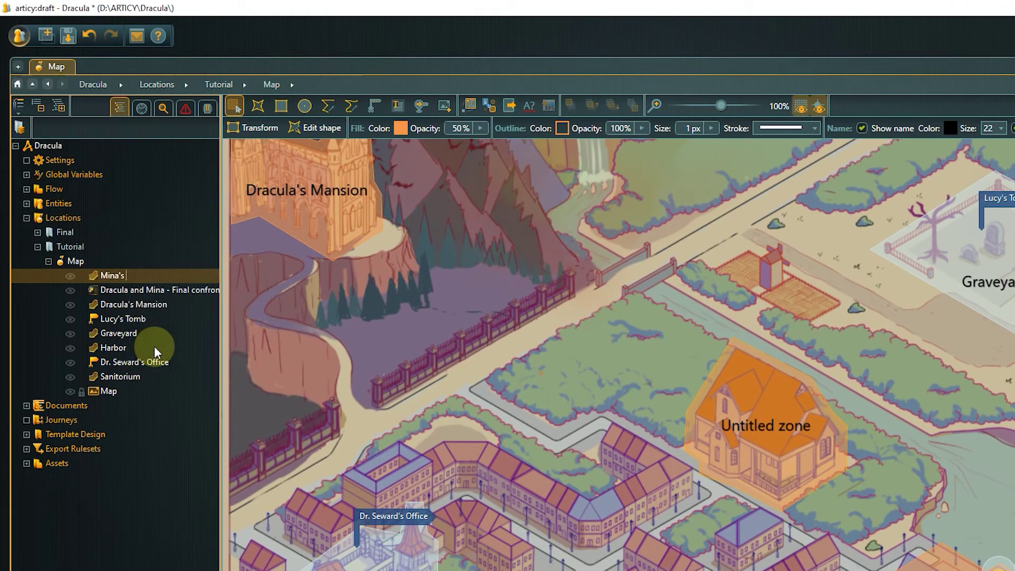
{"action": "type", "text": "House"}
{"action": "key", "text": "Return"}
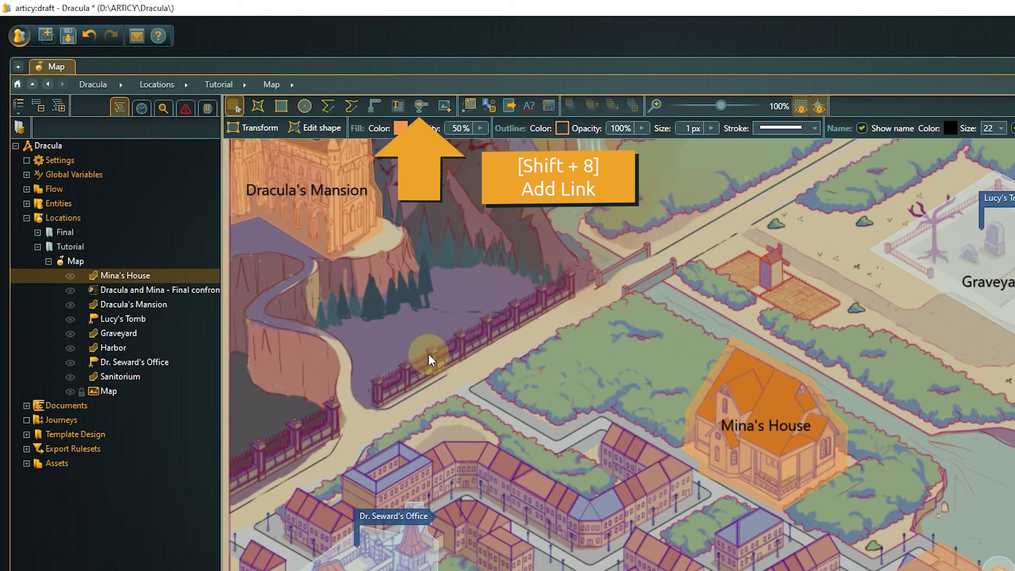
{"action": "left_click", "coordinate": [428, 353]}
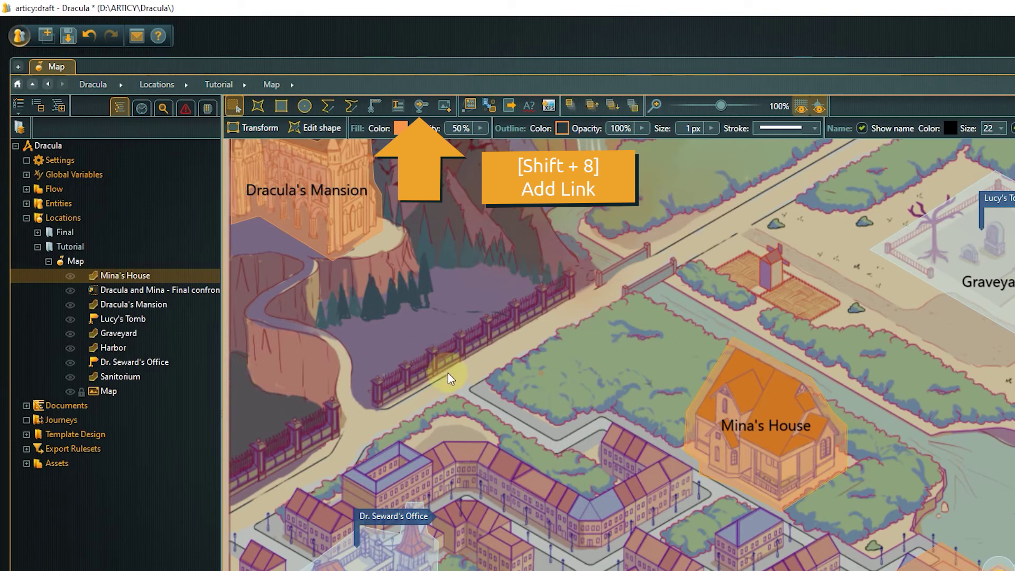
{"action": "left_click_drag", "start_coordinate": [444, 350], "coordinate": [459, 398]}
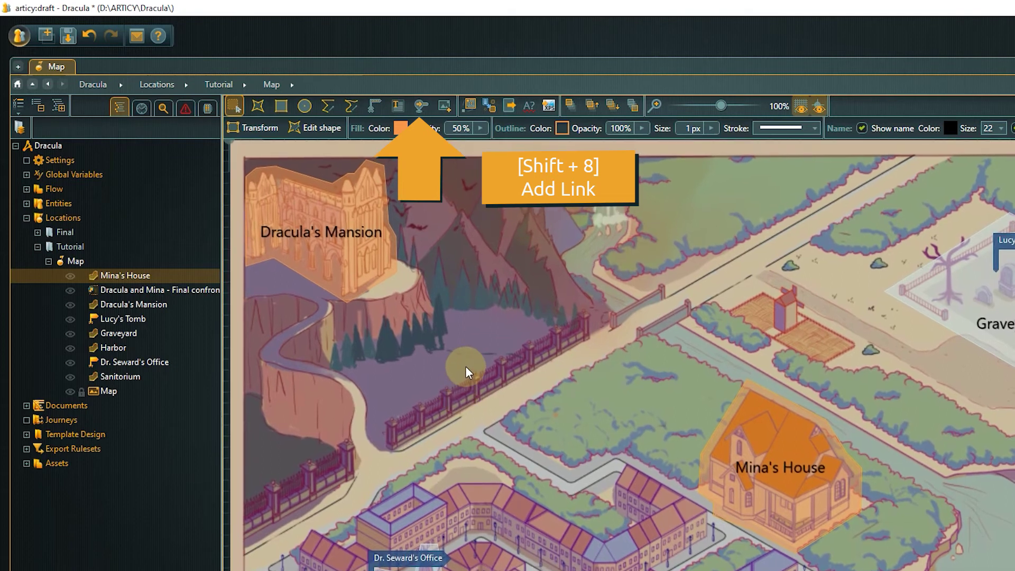
{"action": "left_click_drag", "start_coordinate": [464, 363], "coordinate": [463, 363]}
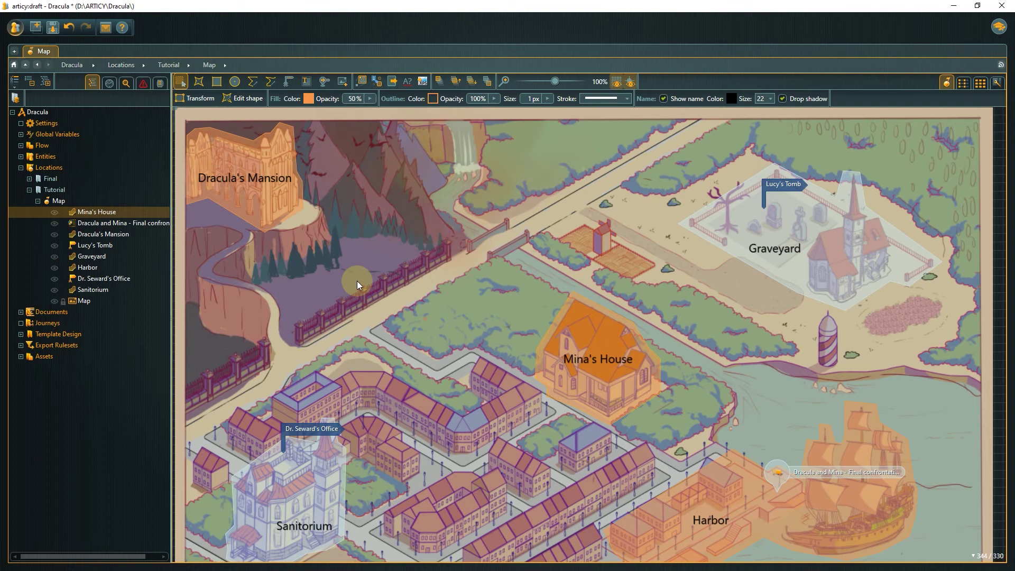
{"action": "double_click", "coordinate": [801, 470]}
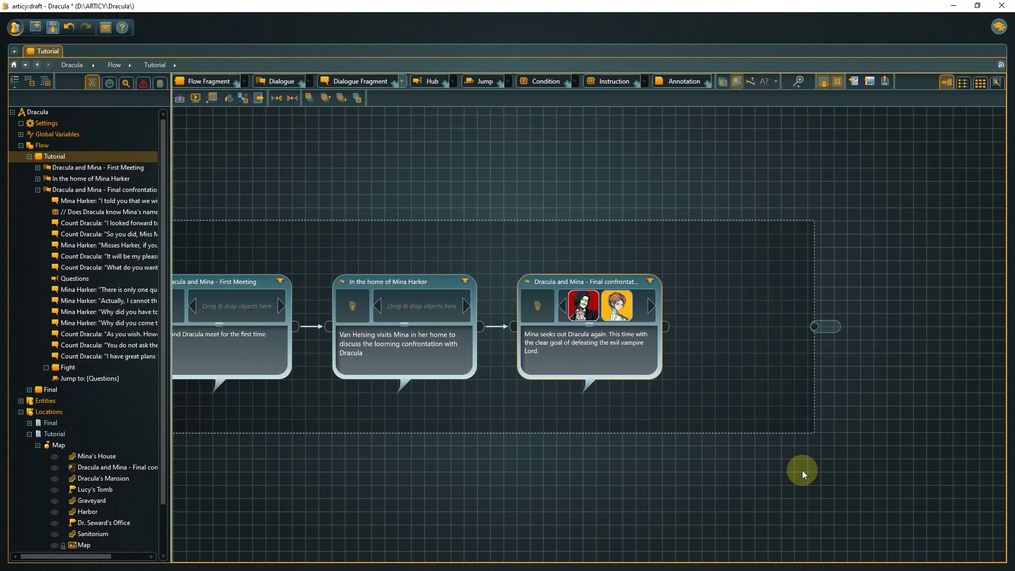
{"action": "left_click", "coordinate": [55, 447]}
{"action": "double_click", "coordinate": [56, 447]}
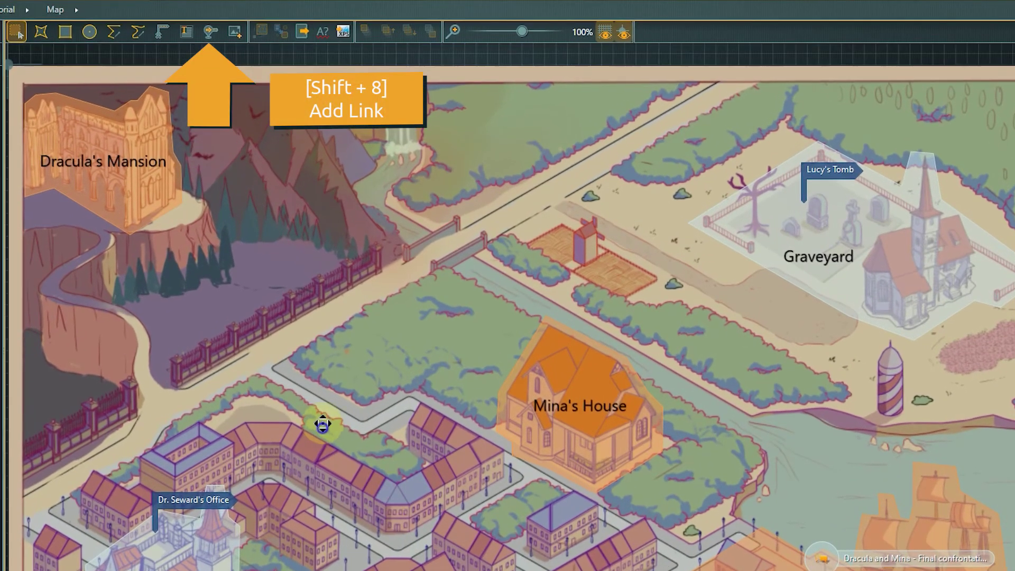
Place a link to the 'Dracula and Mina - First Meeting' dialogue on Dracula's Mansion
{"action": "left_click_drag", "start_coordinate": [322, 425], "coordinate": [323, 405]}
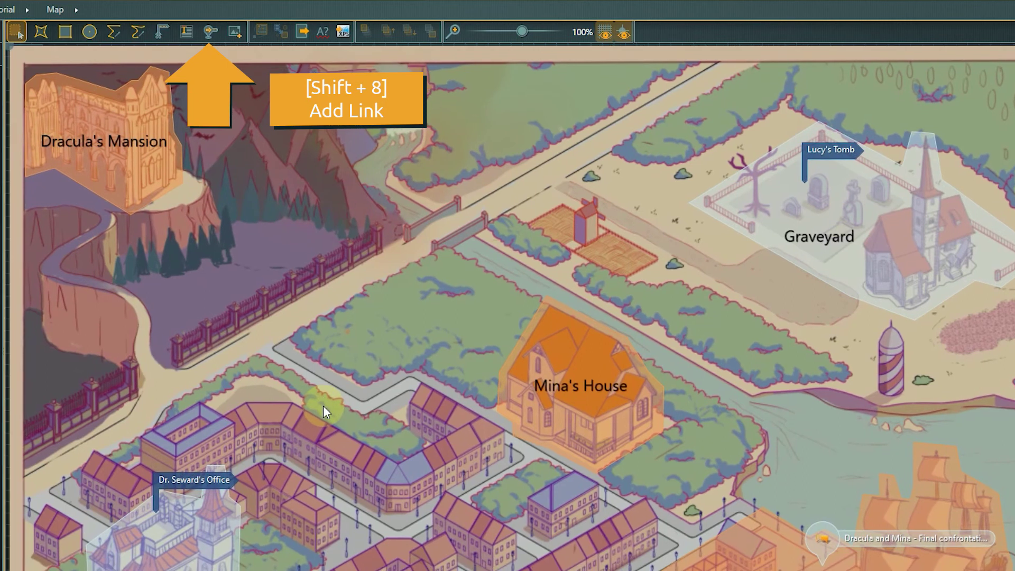
{"action": "left_click", "coordinate": [209, 32]}
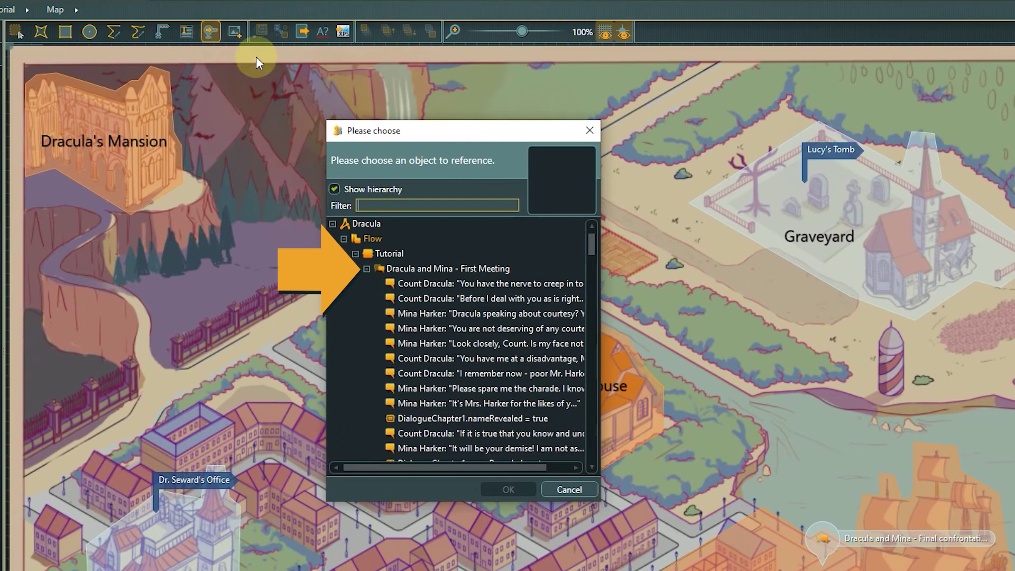
{"action": "left_click", "coordinate": [402, 207]}
{"action": "left_click", "coordinate": [426, 266]}
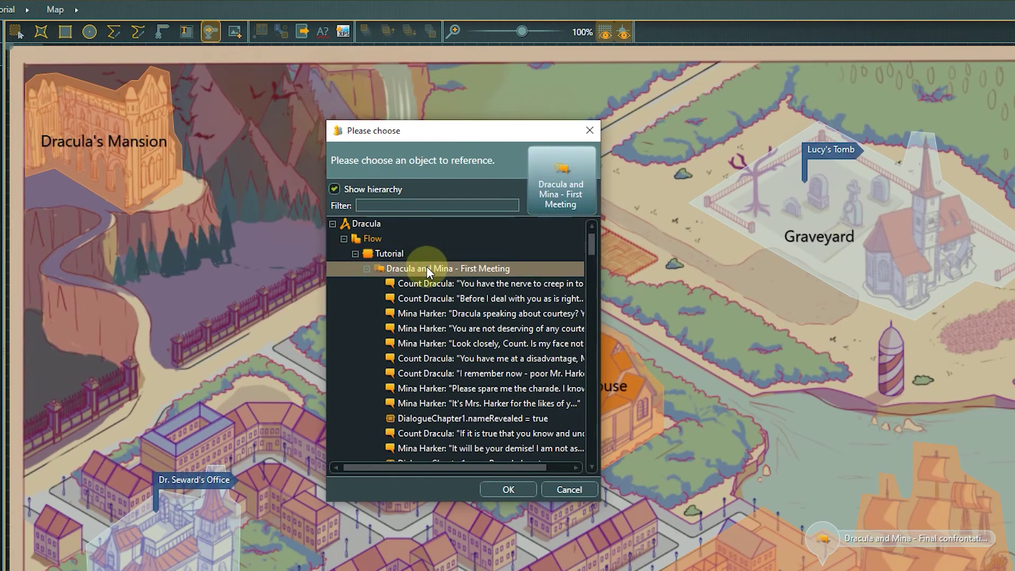
{"action": "left_click", "coordinate": [504, 487]}
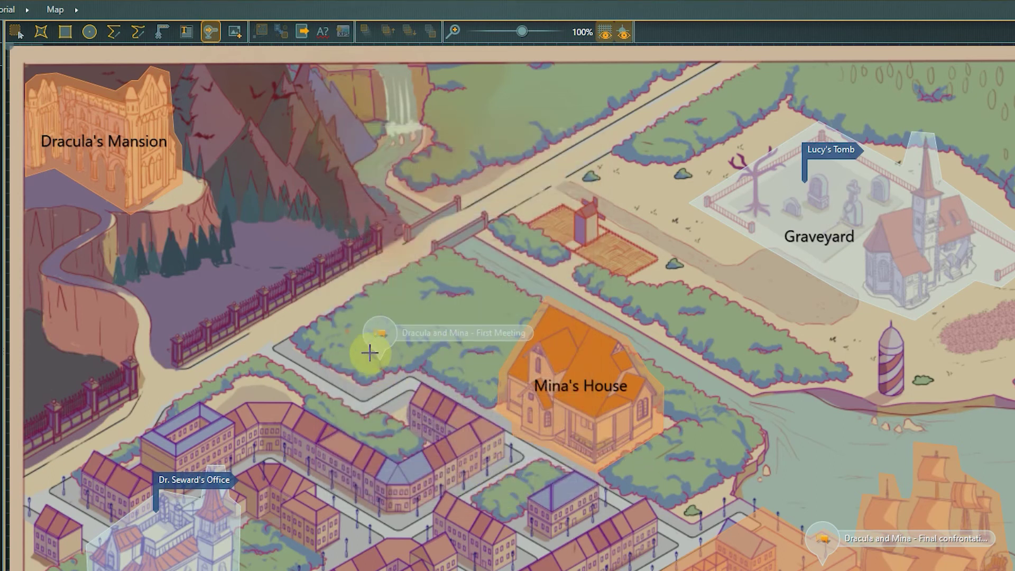
{"action": "left_click", "coordinate": [111, 124]}
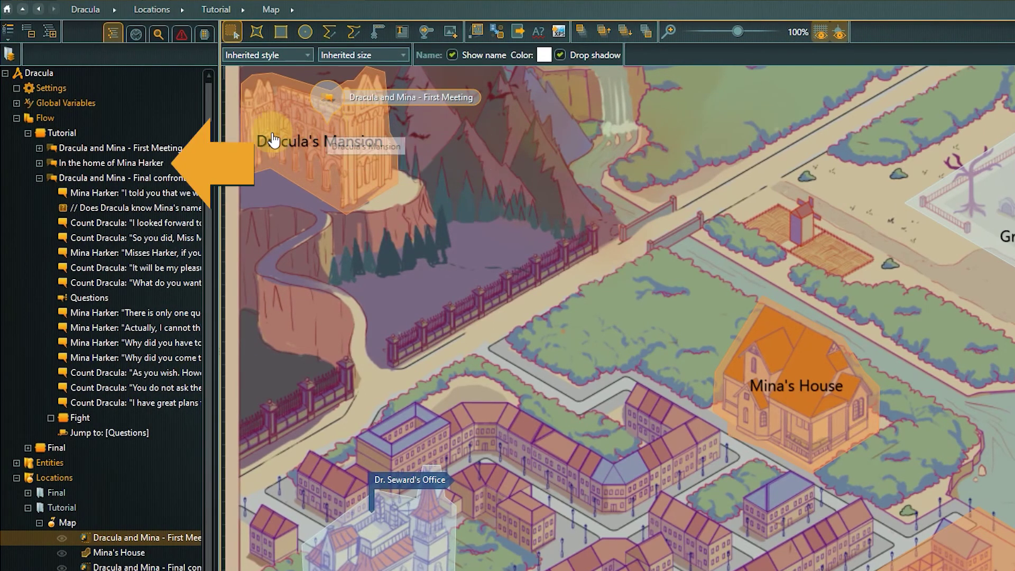
Drag the 'In the home of Mina Harker' dialogue onto the map above Mina's House
{"action": "mouse_move", "coordinate": [82, 162]}
{"action": "left_mouse_down"}
{"action": "mouse_move", "coordinate": [49, 163]}
{"action": "mouse_move", "coordinate": [452, 296]}
{"action": "mouse_move", "coordinate": [763, 336]}
{"action": "left_mouse_up"}
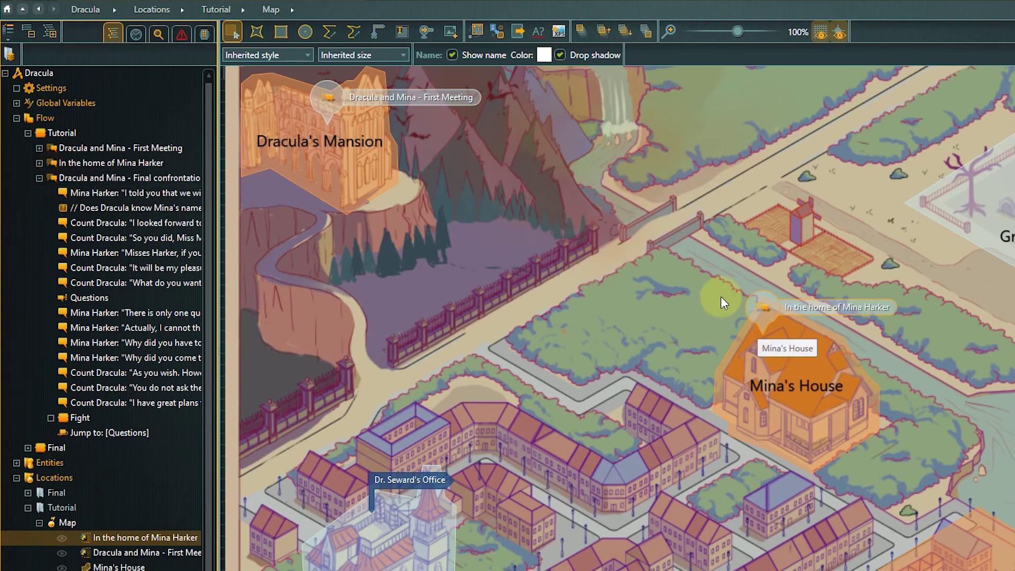
{"action": "left_click", "coordinate": [423, 34]}
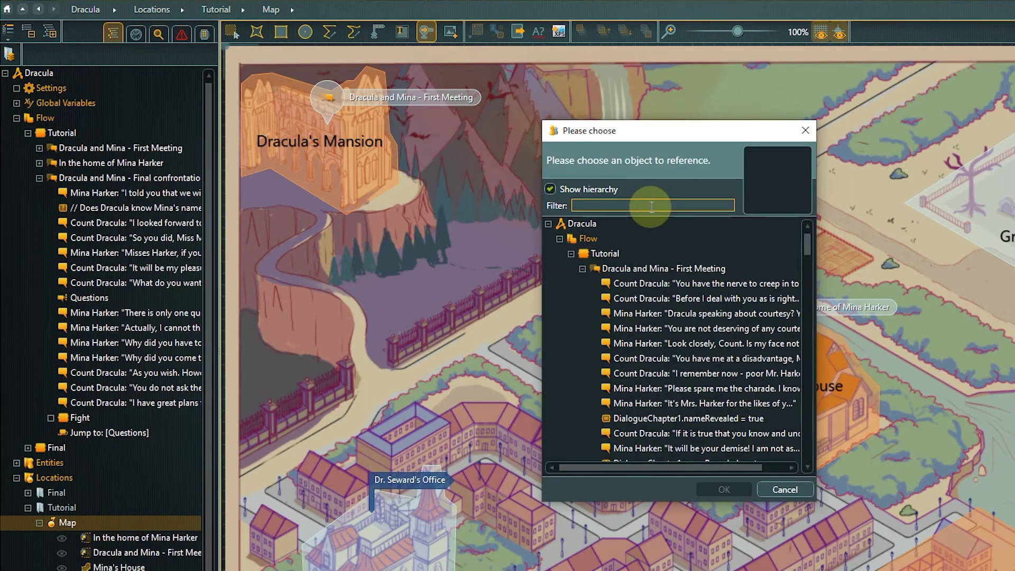
Place the Stake item from Entities > Tutorial > Item and move it onto Dr. Seward's Office
{"action": "type", "text": "stake"}
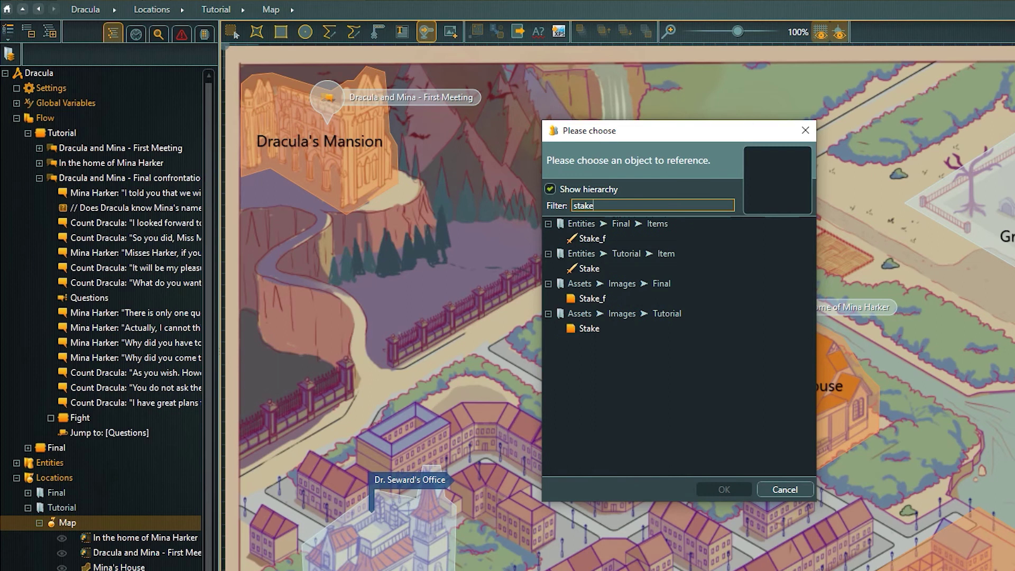
{"action": "left_click", "coordinate": [585, 269]}
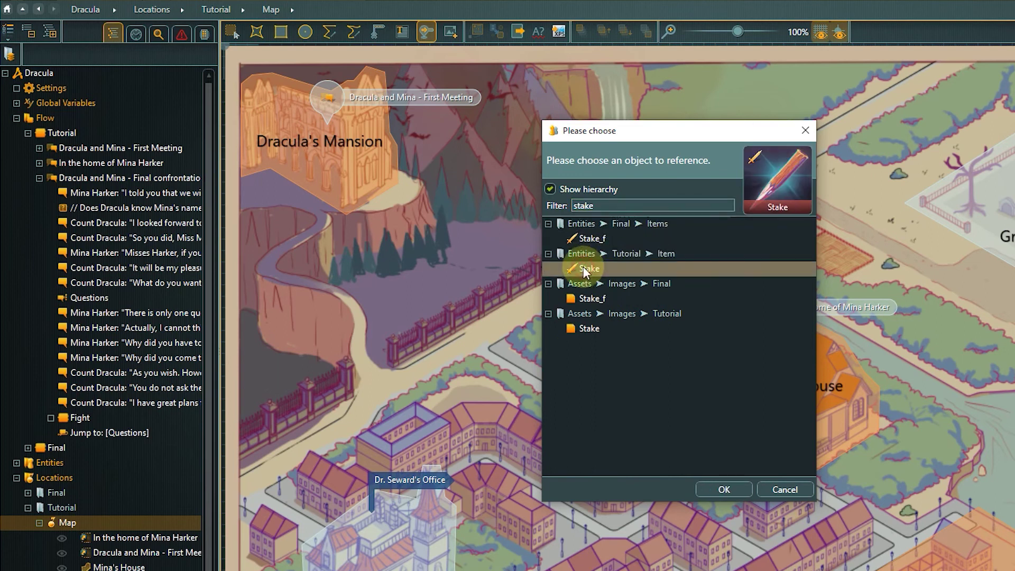
{"action": "left_click", "coordinate": [724, 489]}
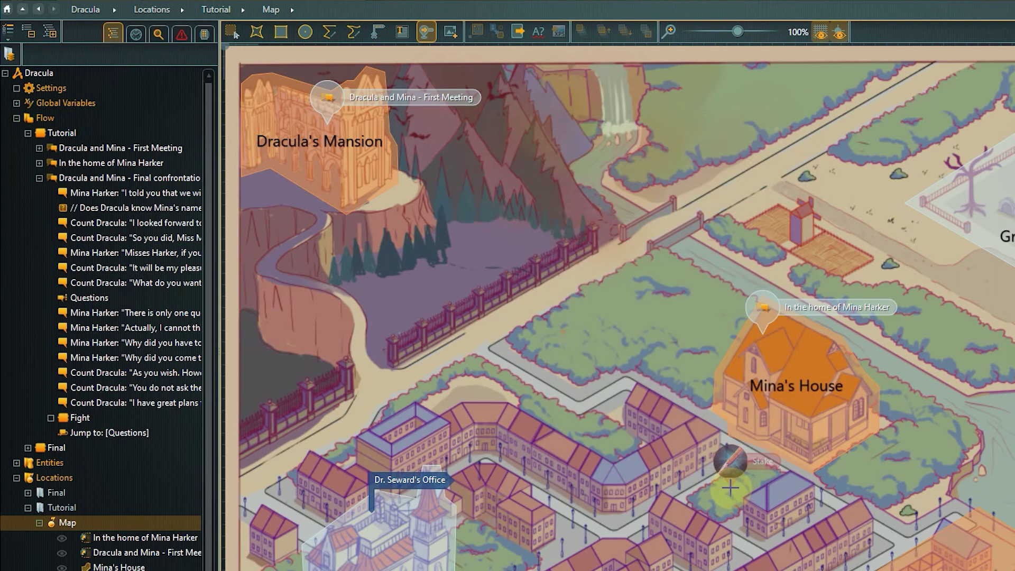
{"action": "left_click", "coordinate": [730, 374]}
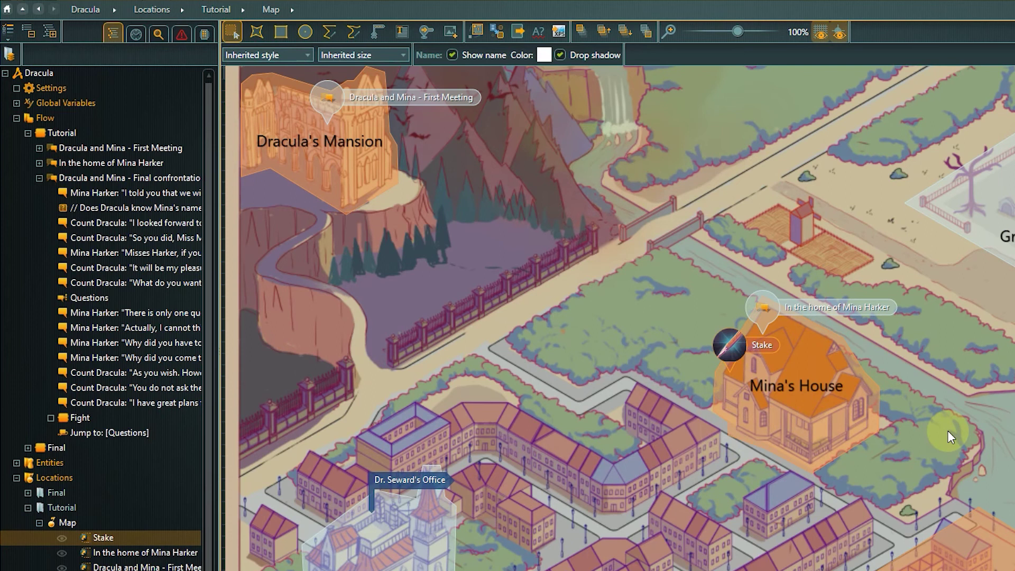
{"action": "left_click", "coordinate": [728, 347]}
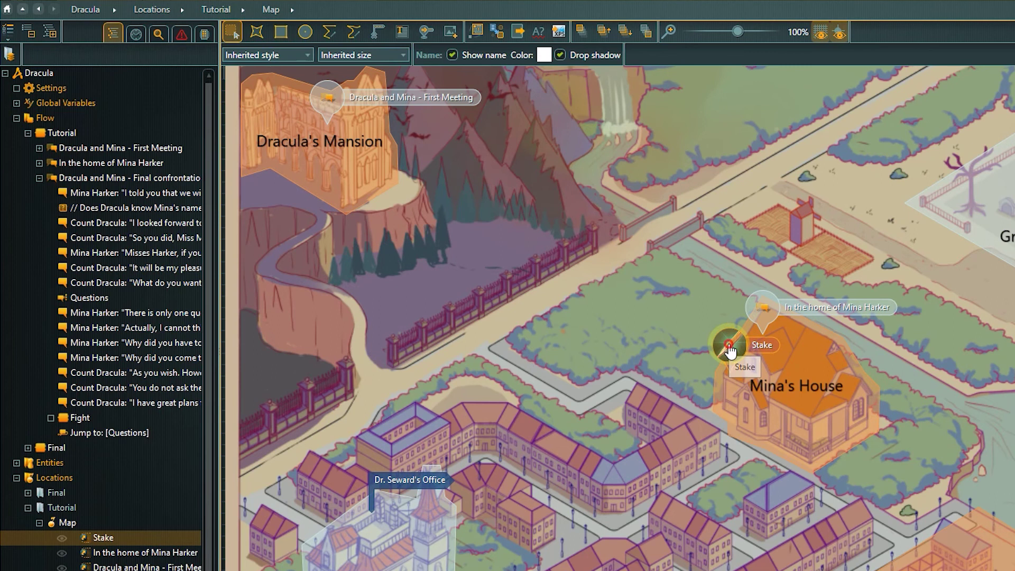
{"action": "mouse_move", "coordinate": [730, 351]}
{"action": "left_mouse_down"}
{"action": "mouse_move", "coordinate": [570, 420]}
{"action": "mouse_move", "coordinate": [409, 521]}
{"action": "left_mouse_up"}
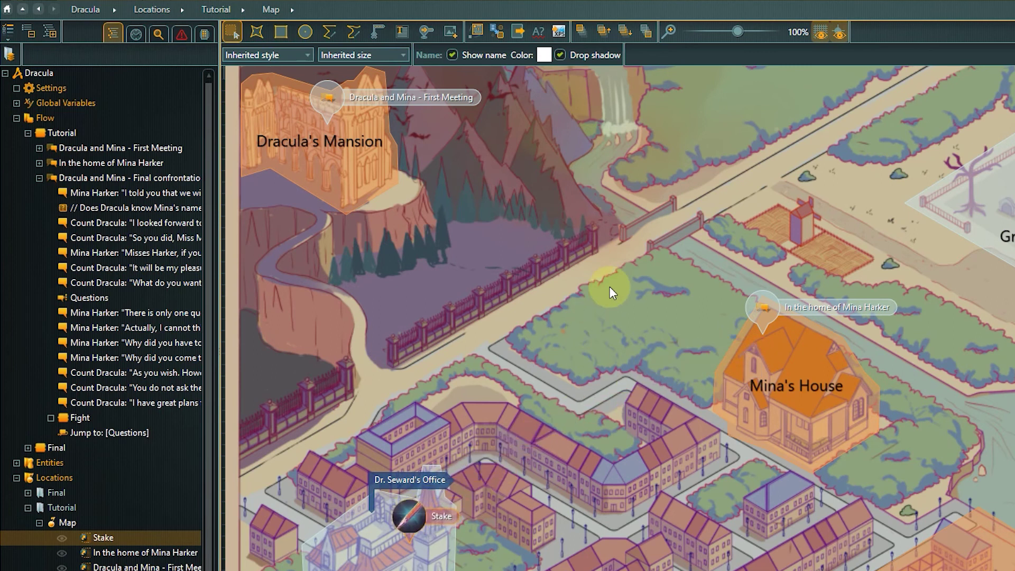